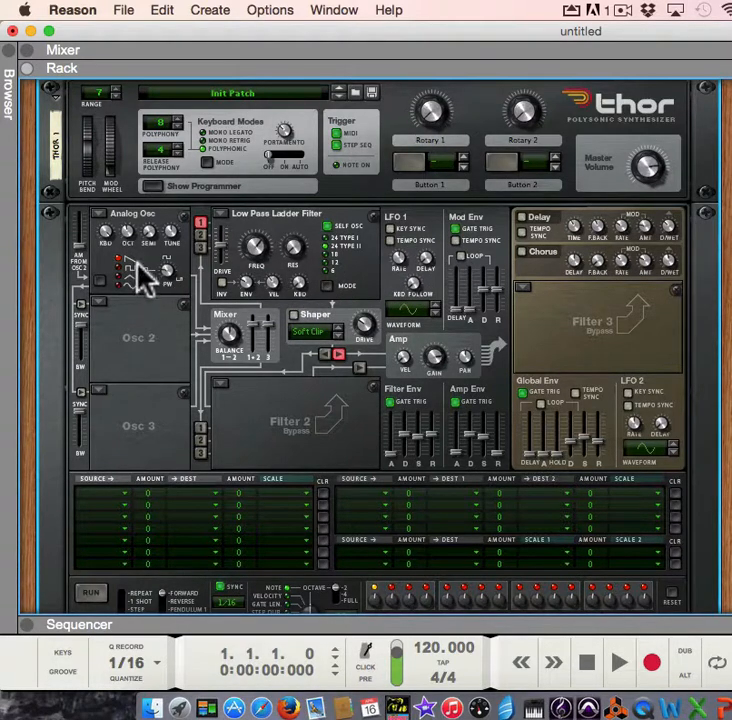
Set oscillators 1 and 2 to the FM Pair type.
click(102, 218)
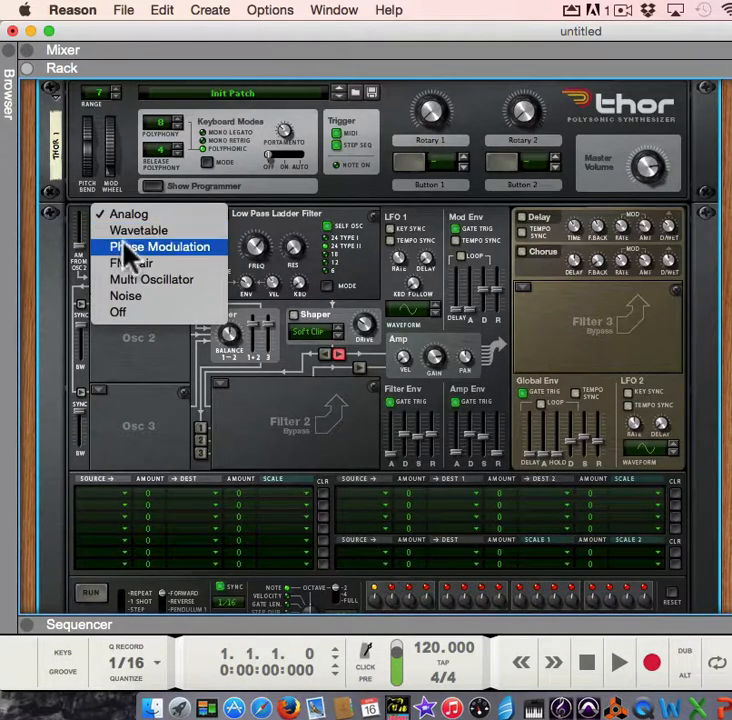
click(132, 264)
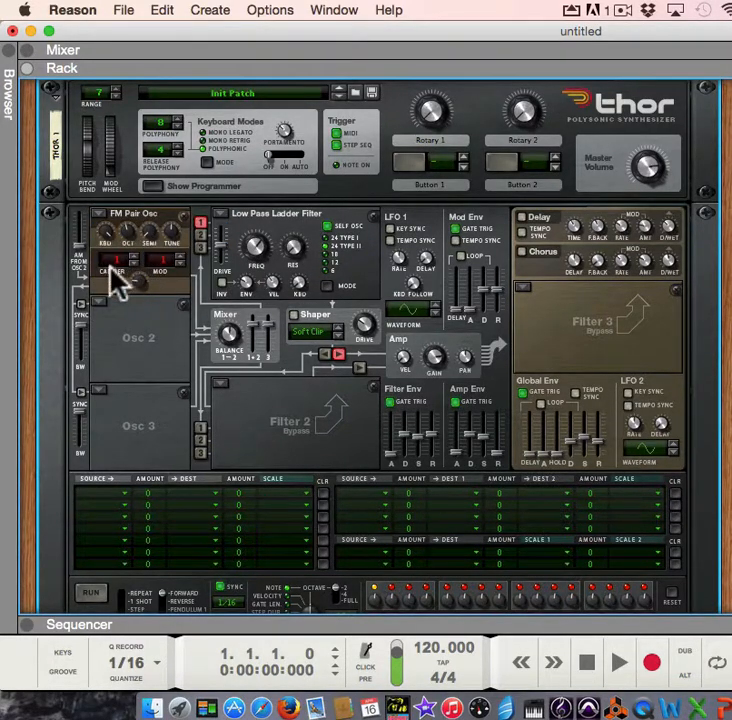
click(101, 306)
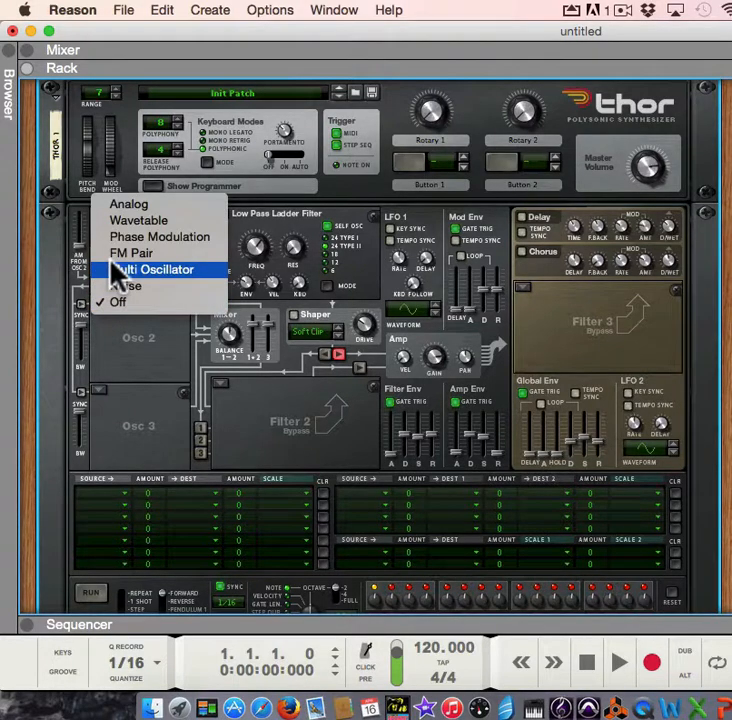
click(115, 255)
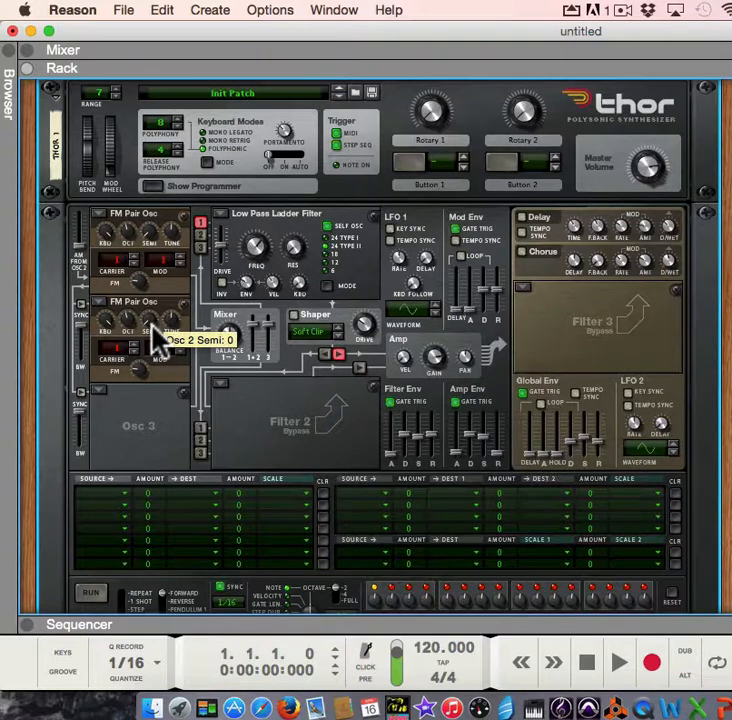
Change oscillators 2 and 1 to the Analog type.
click(103, 303)
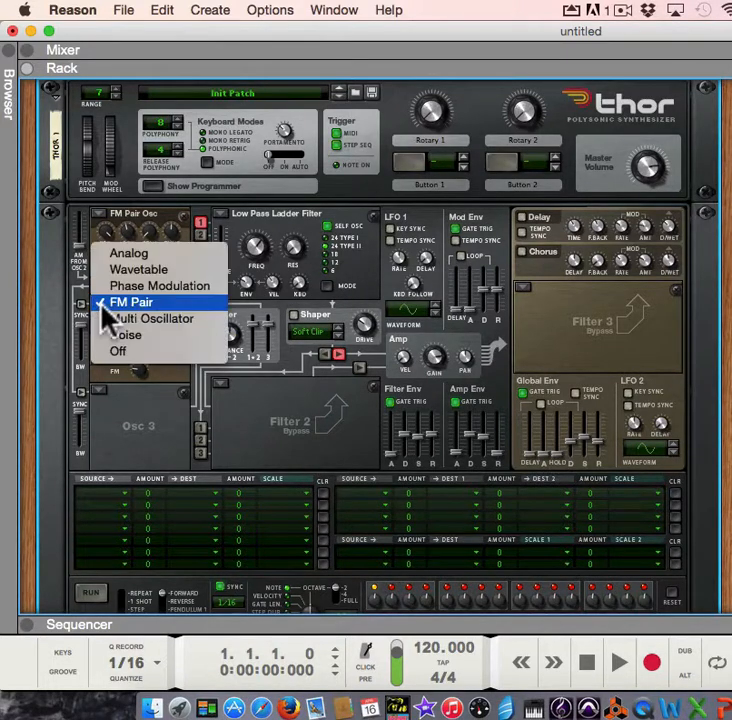
click(130, 254)
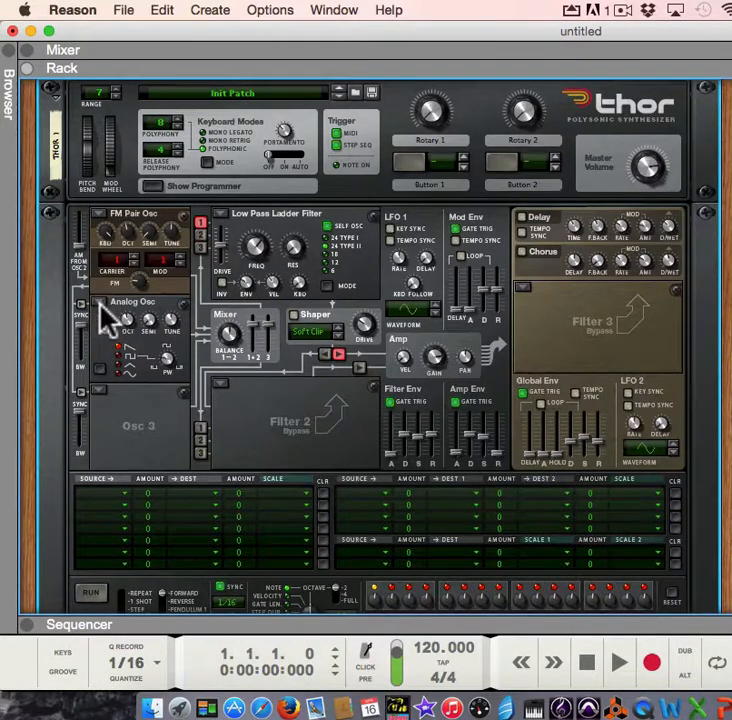
click(103, 215)
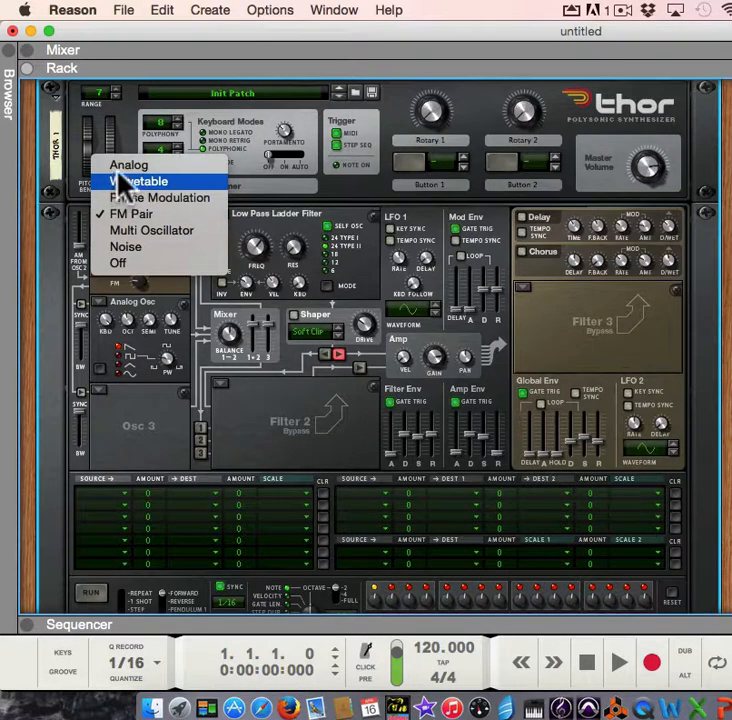
click(120, 168)
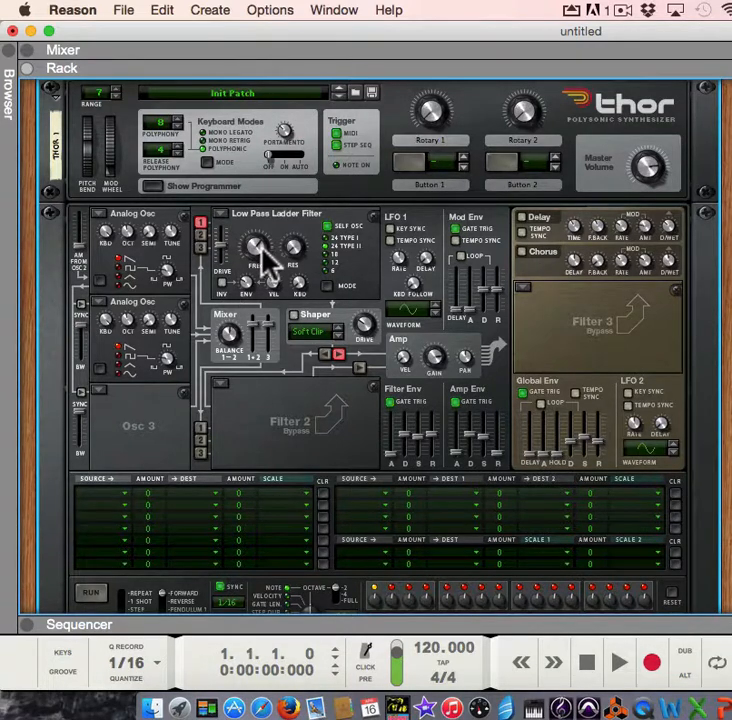
Reset the Thor device to its default patch and set Filter 1 to Bypass.
right_click(287, 423)
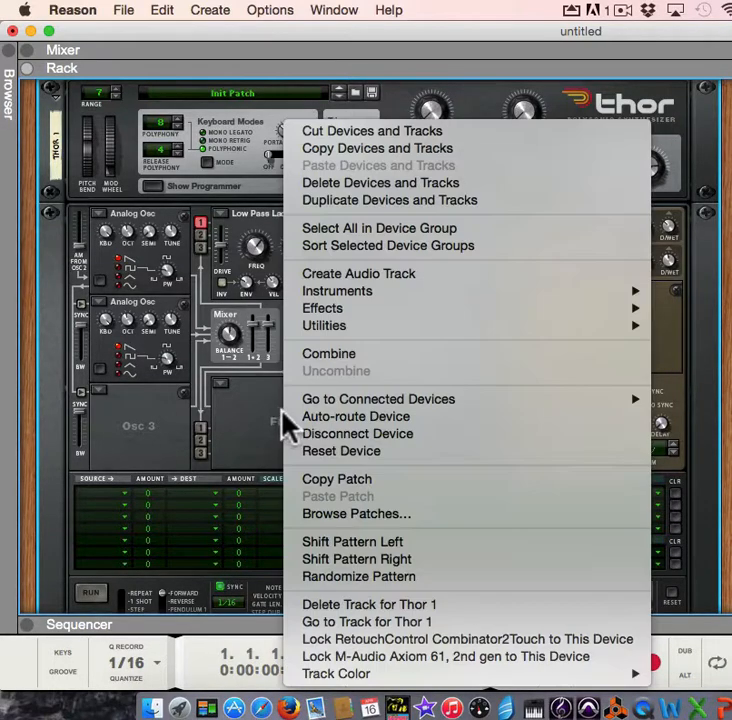
click(316, 452)
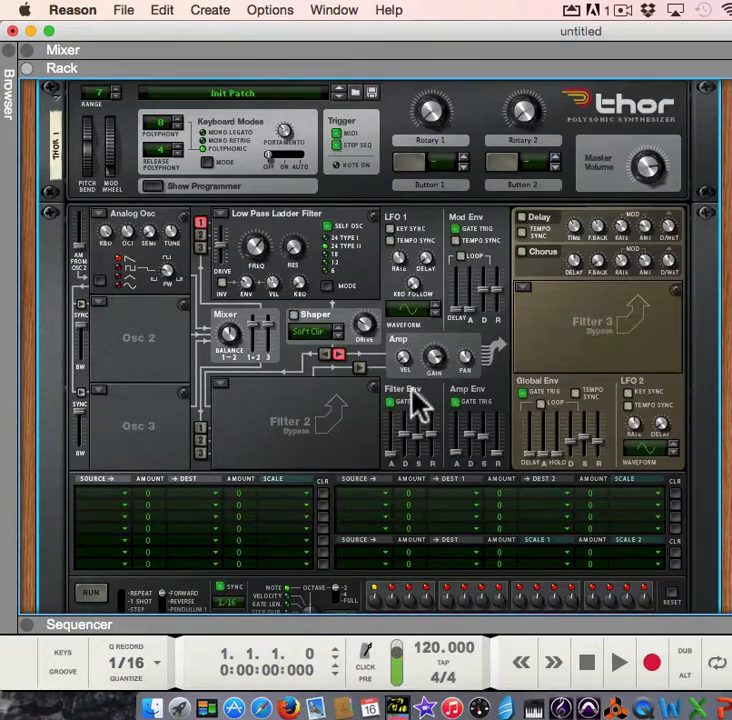
click(222, 215)
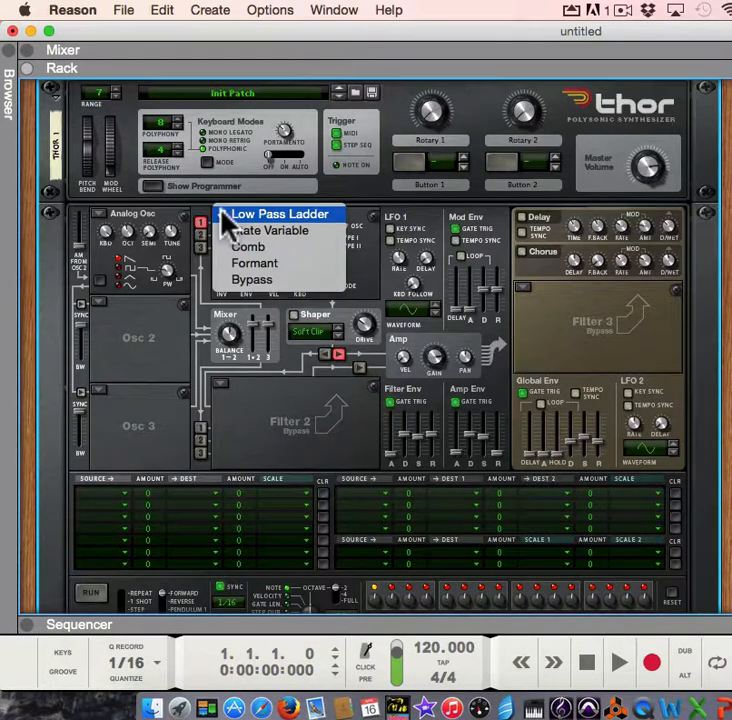
click(250, 280)
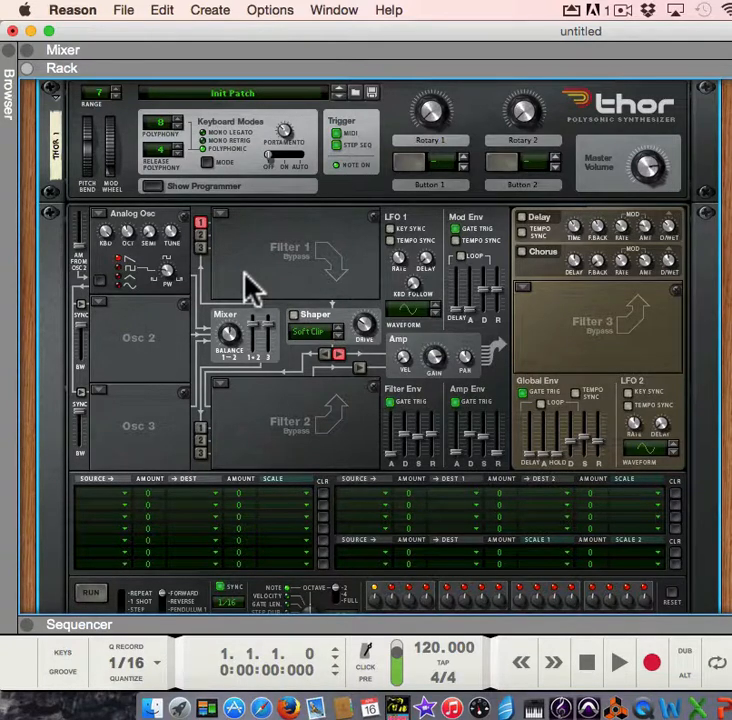
Set the Osc 1 analog waveform to sine.
click(119, 284)
click(132, 273)
click(139, 272)
click(147, 266)
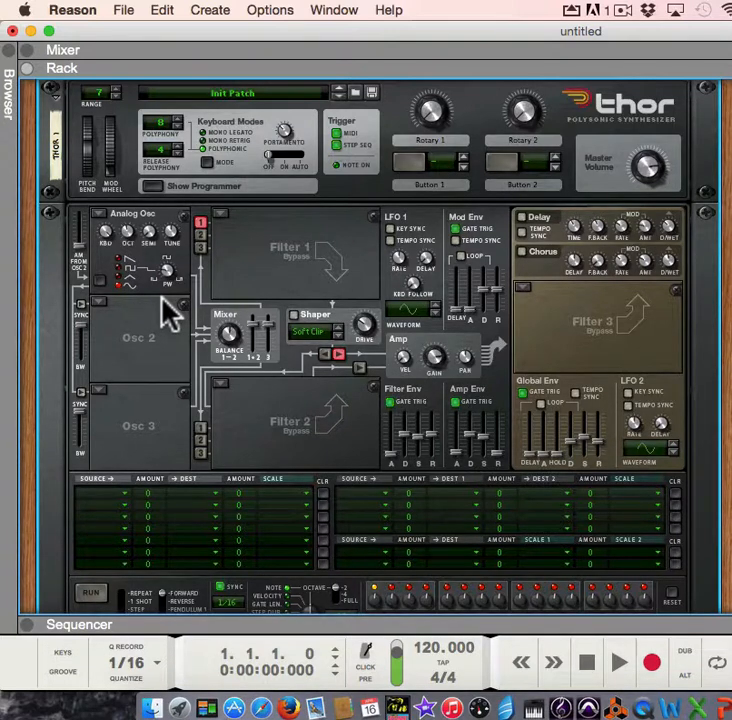
click(294, 318)
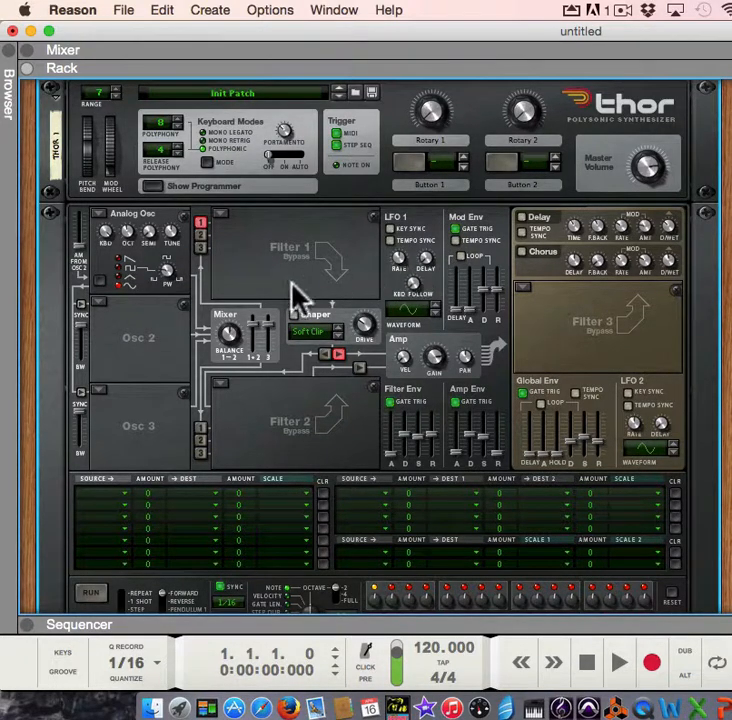
click(134, 284)
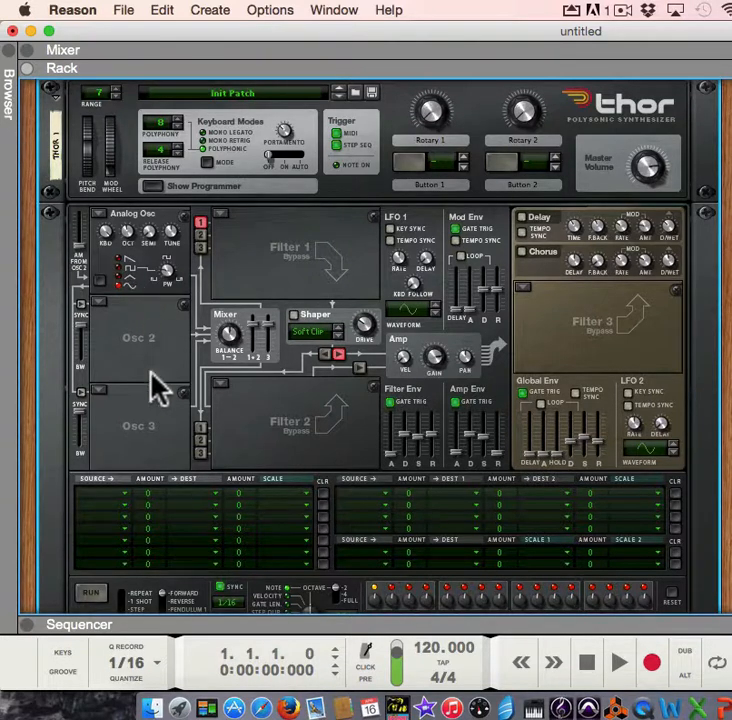
Route LFO 1 to Osc 1 Pitch in the first modulation row with an amount of 60.
click(114, 496)
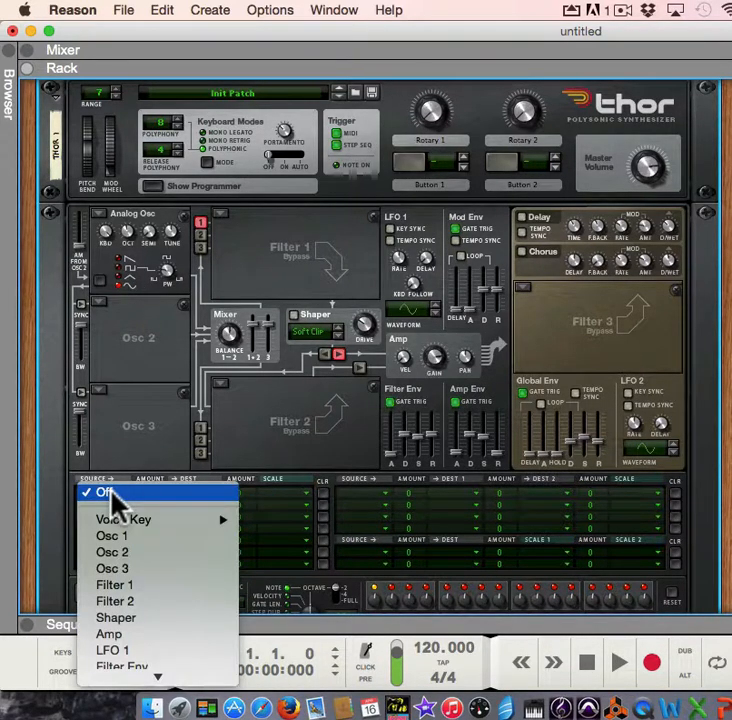
click(125, 540)
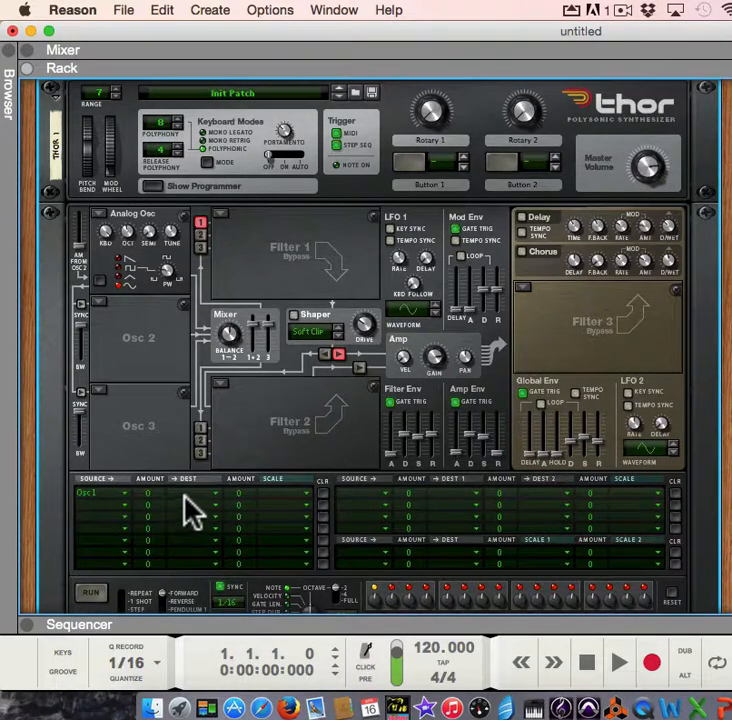
click(92, 493)
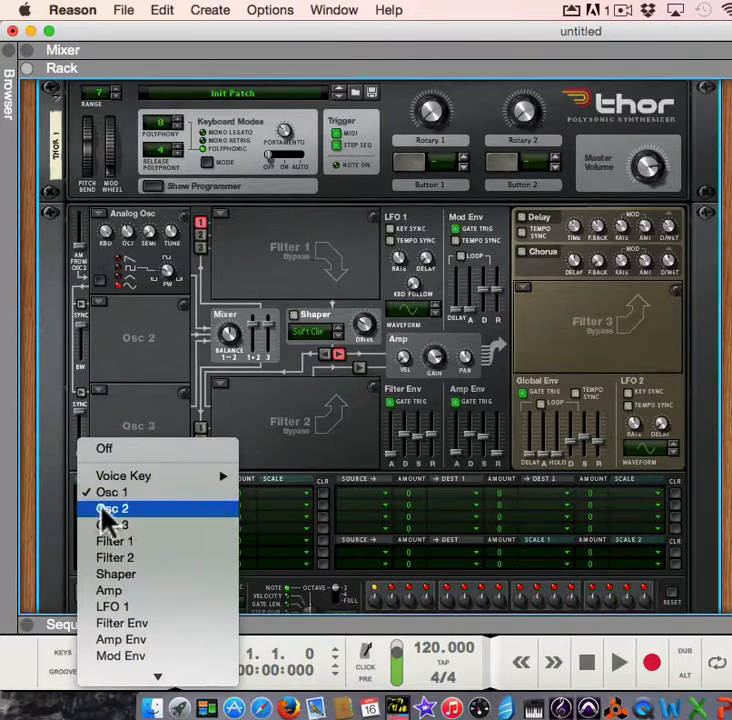
click(120, 607)
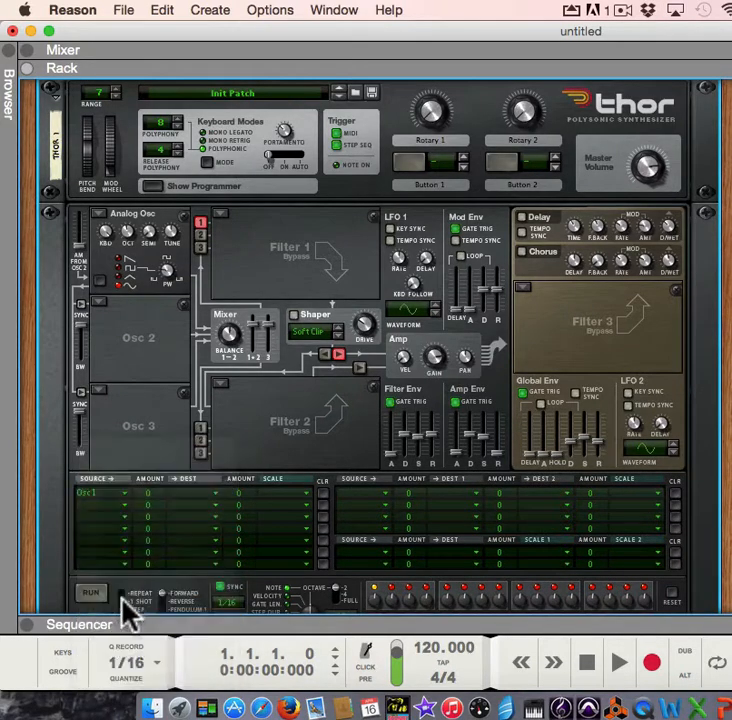
click(181, 493)
mouse_move(193, 521)
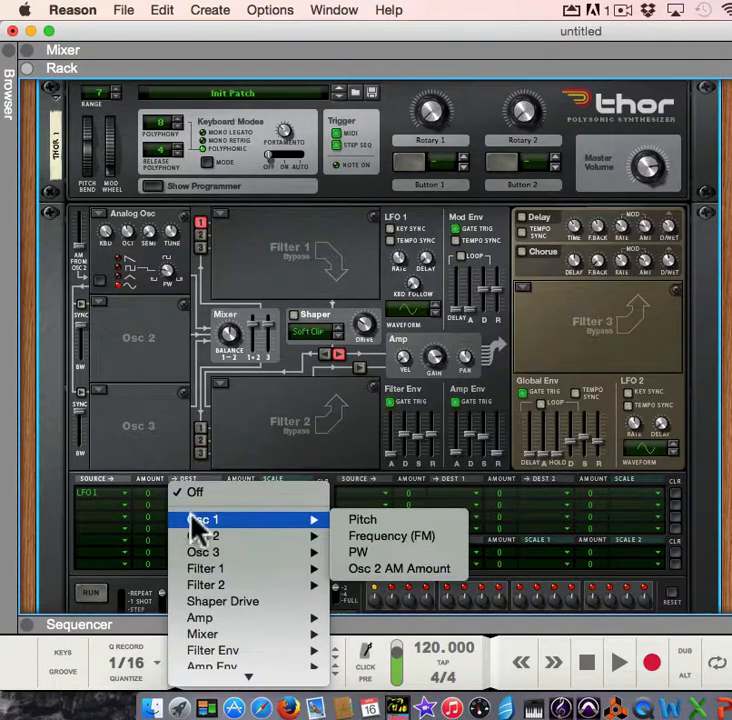
click(363, 522)
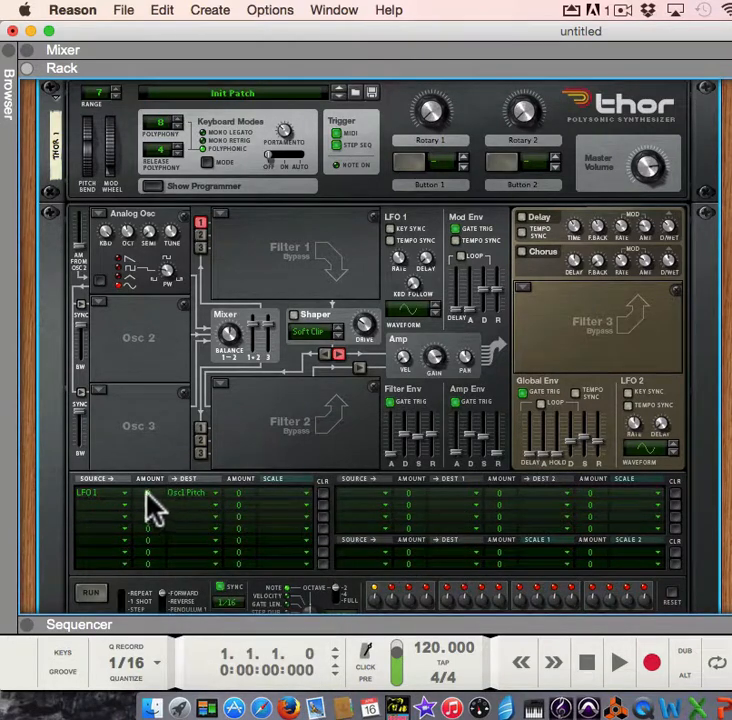
drag(150, 483, 163, 452)
drag(144, 489, 149, 500)
Clear the first modulation row by setting its destination and source to Off and its amount to 0.
click(180, 492)
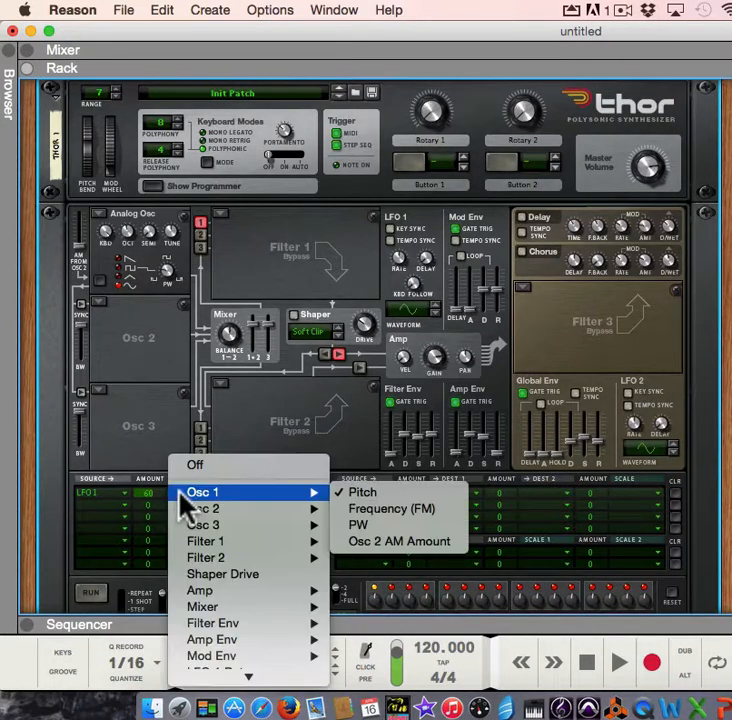
click(191, 467)
drag(148, 493, 156, 512)
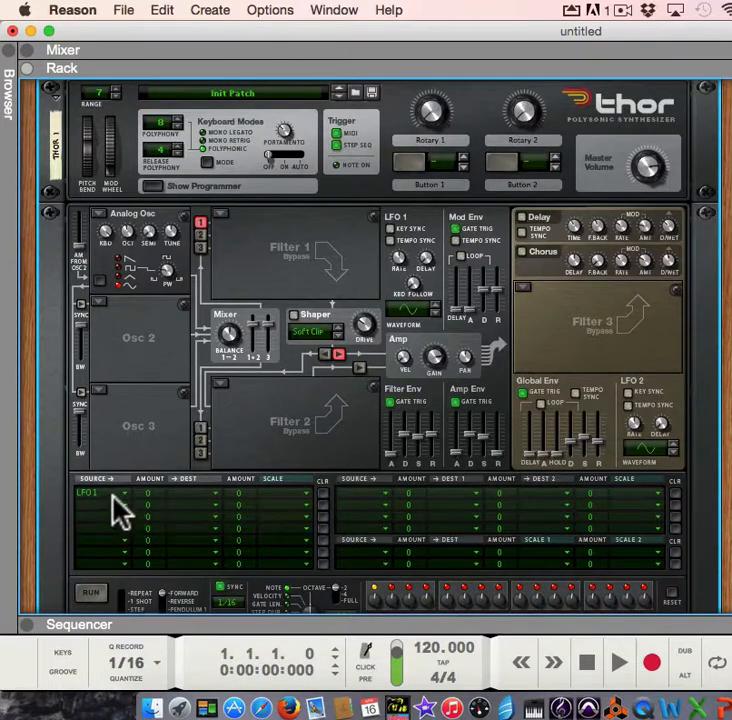
click(114, 496)
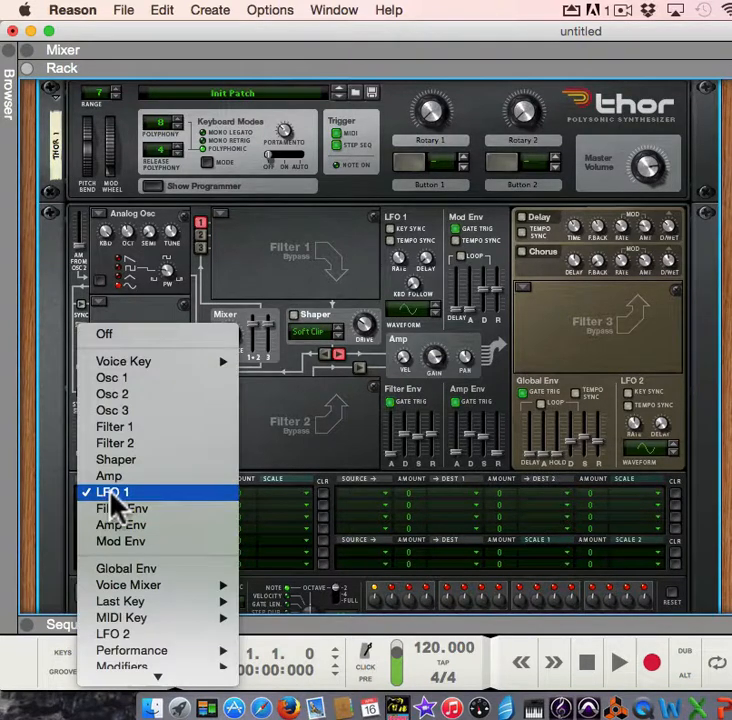
click(121, 334)
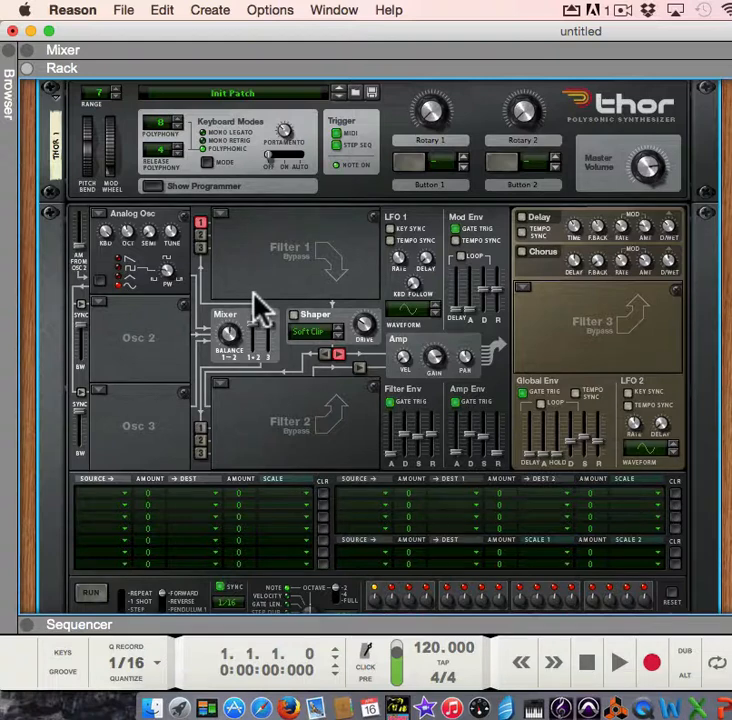
Set Osc 2 to Analog with a sine waveform and toggle its routing into Filter 1 on and back off.
click(100, 304)
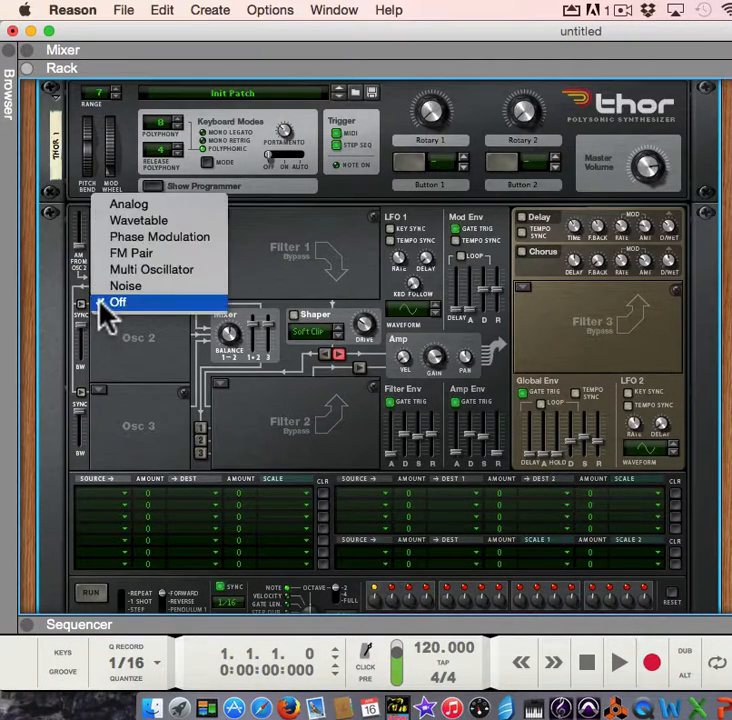
click(128, 205)
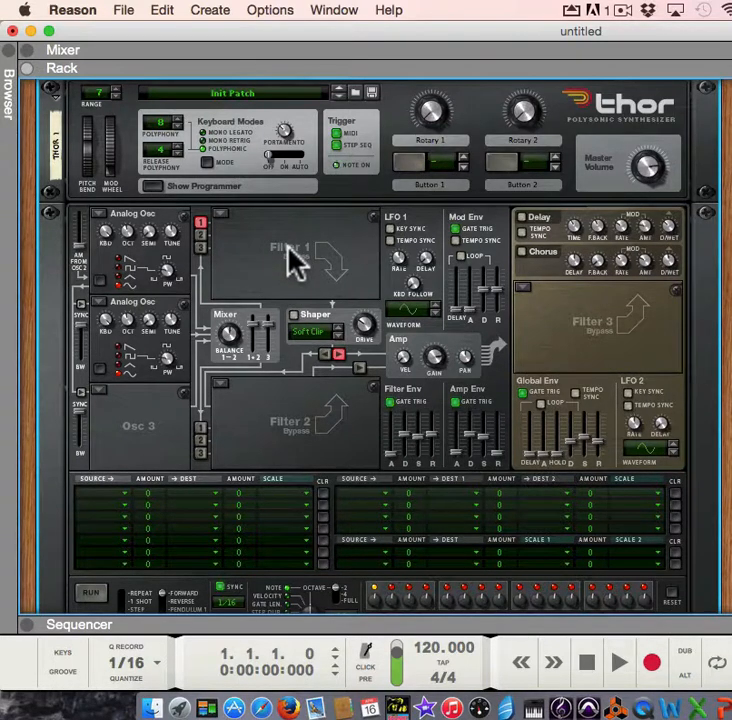
click(200, 234)
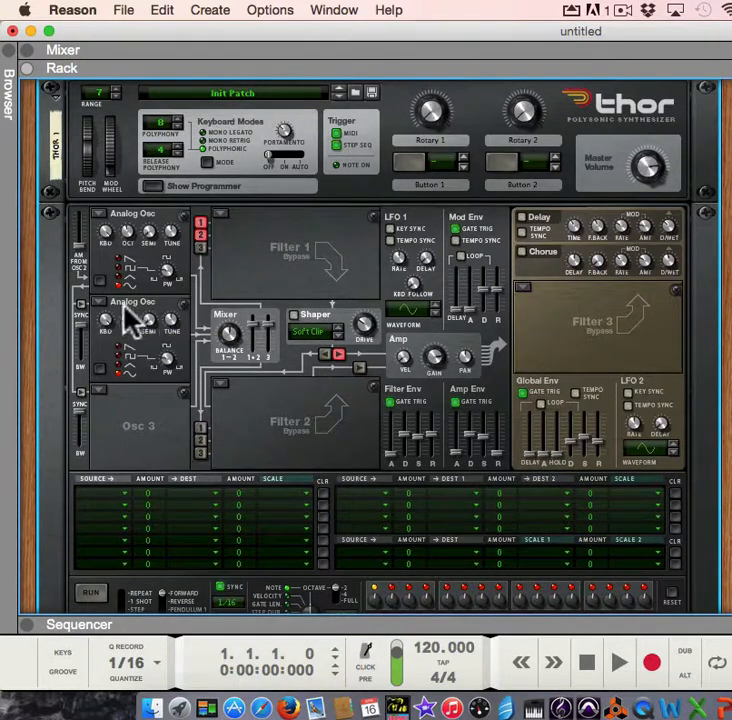
click(201, 234)
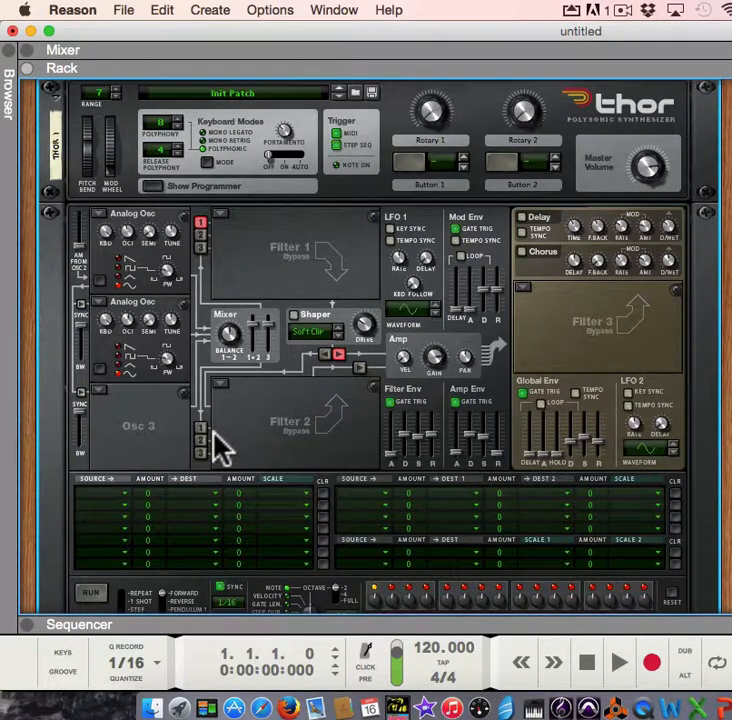
Route Osc 2 to Osc 1 Frequency (FM) in the first modulation row.
click(118, 492)
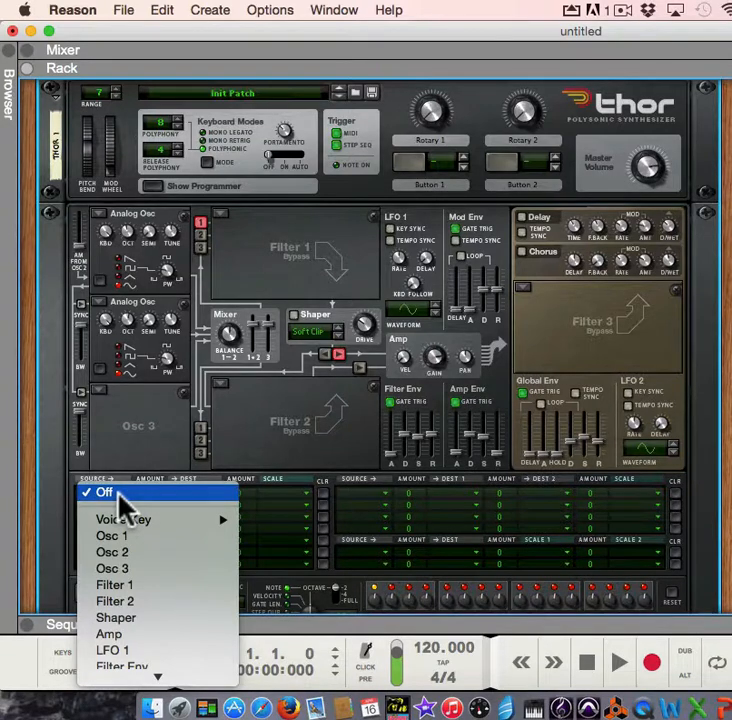
click(140, 568)
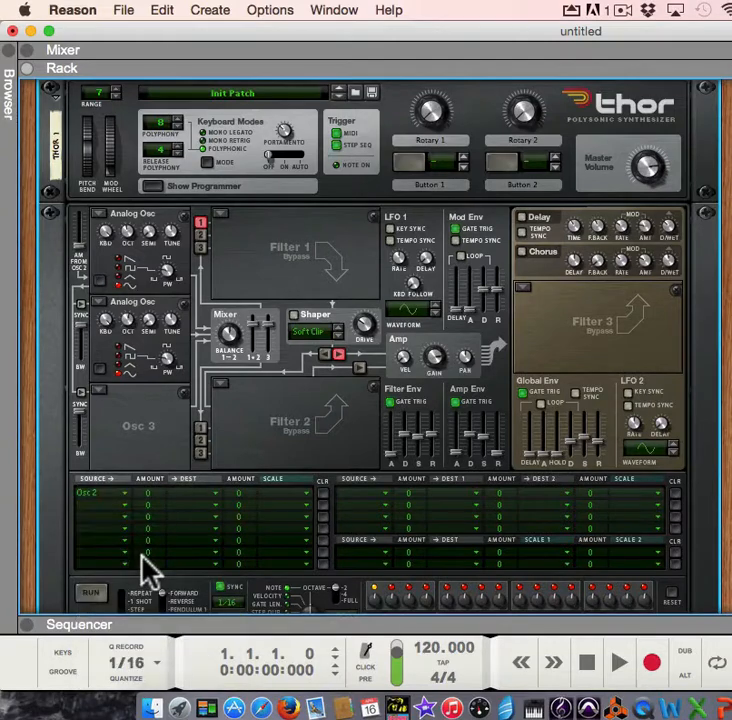
click(179, 494)
mouse_move(186, 517)
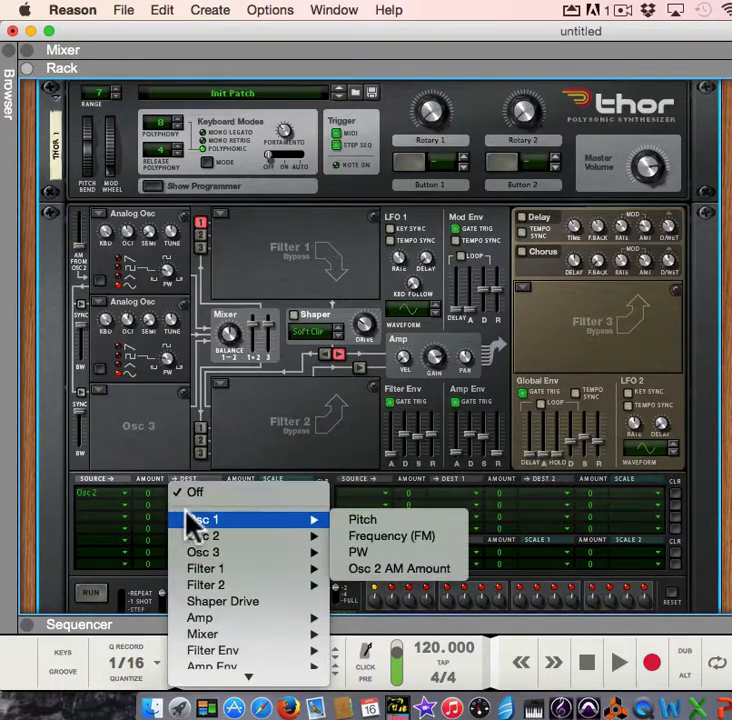
click(438, 538)
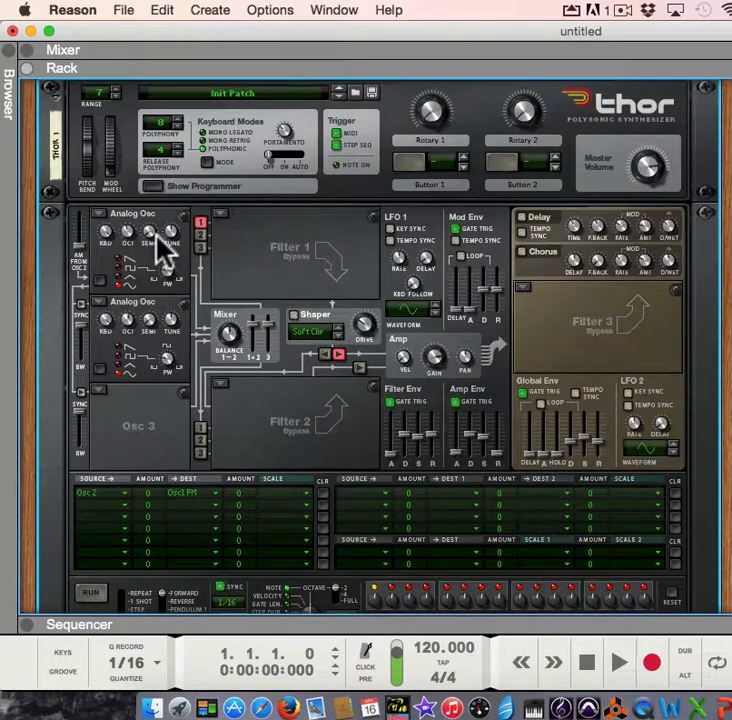
Review the Osc 1 destination options in the first modulation row and set the row's FM amount to 37.
mouse_move(157, 239)
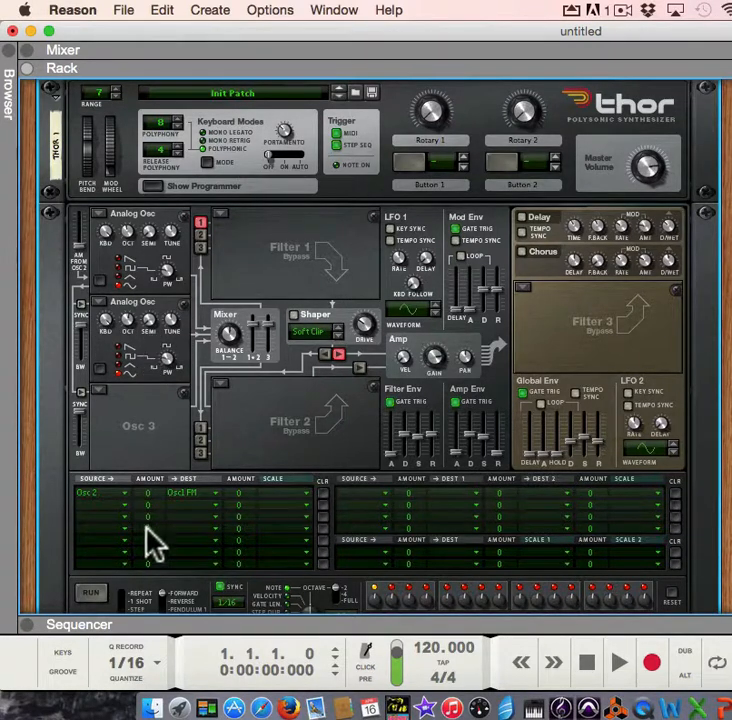
click(189, 499)
mouse_move(191, 495)
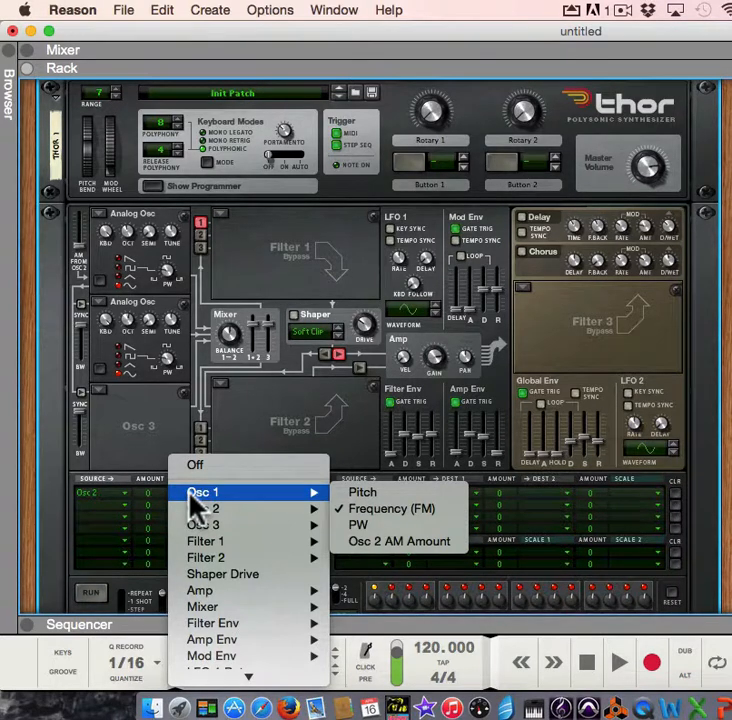
click(190, 494)
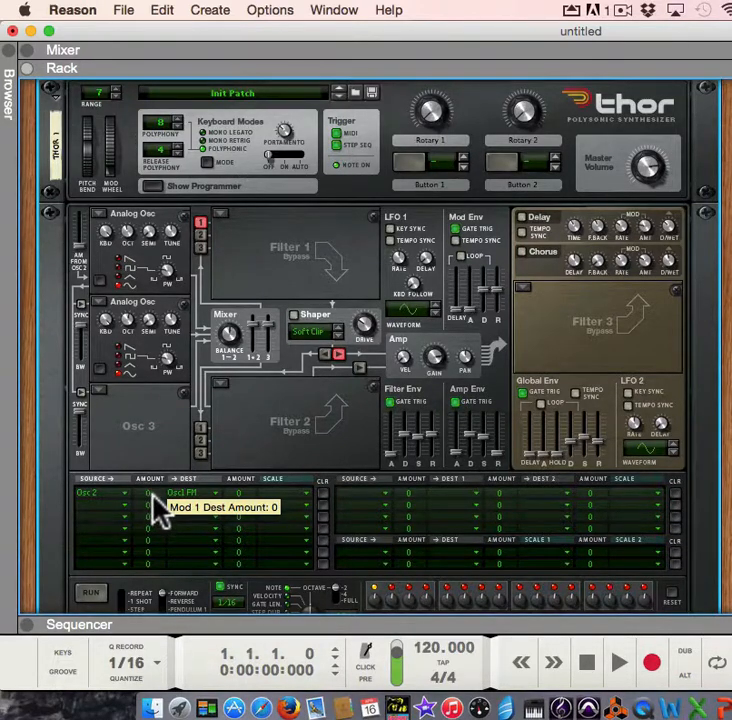
mouse_move(151, 508)
mouse_down()
mouse_move(147, 474)
mouse_move(158, 498)
mouse_up()
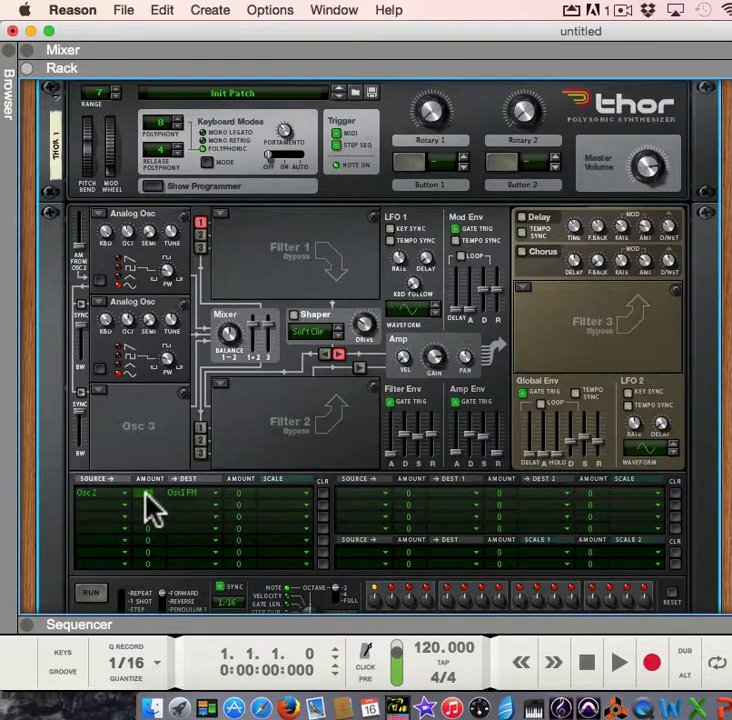
mouse_move(150, 505)
mouse_move(147, 494)
mouse_down()
mouse_move(153, 468)
mouse_move(157, 553)
mouse_move(157, 501)
mouse_up()
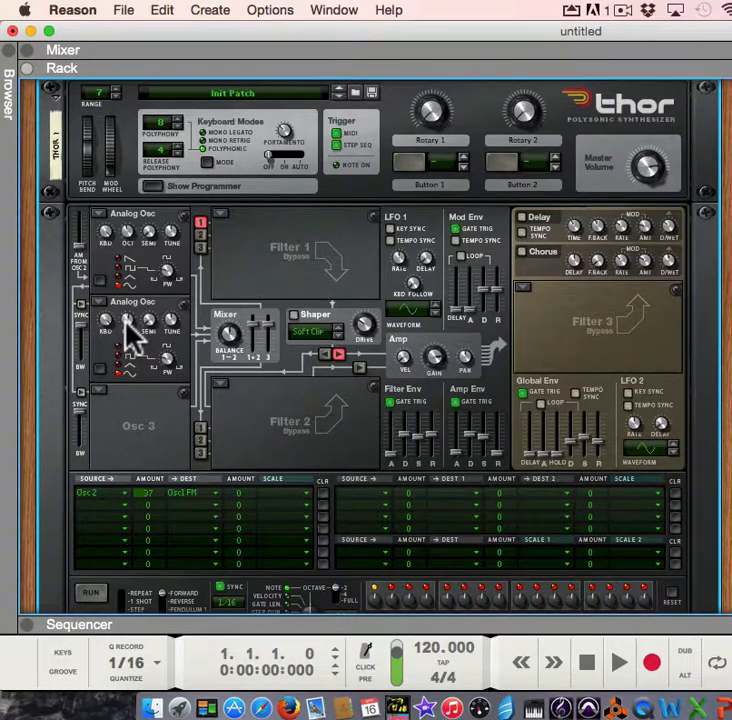
Raise Osc 2's octave to 7 and adjust its semitone tuning to vary the modulator frequency.
mouse_move(127, 322)
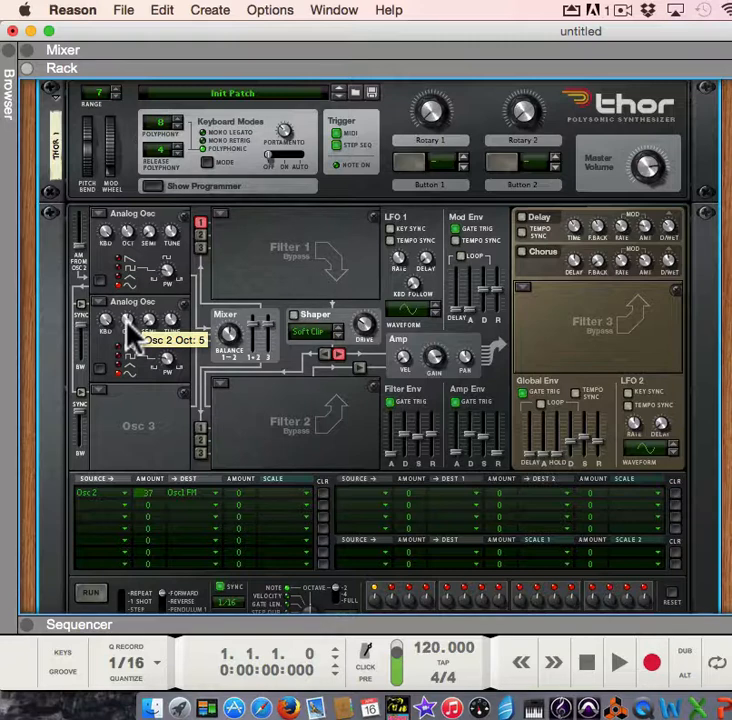
drag(126, 326, 128, 321)
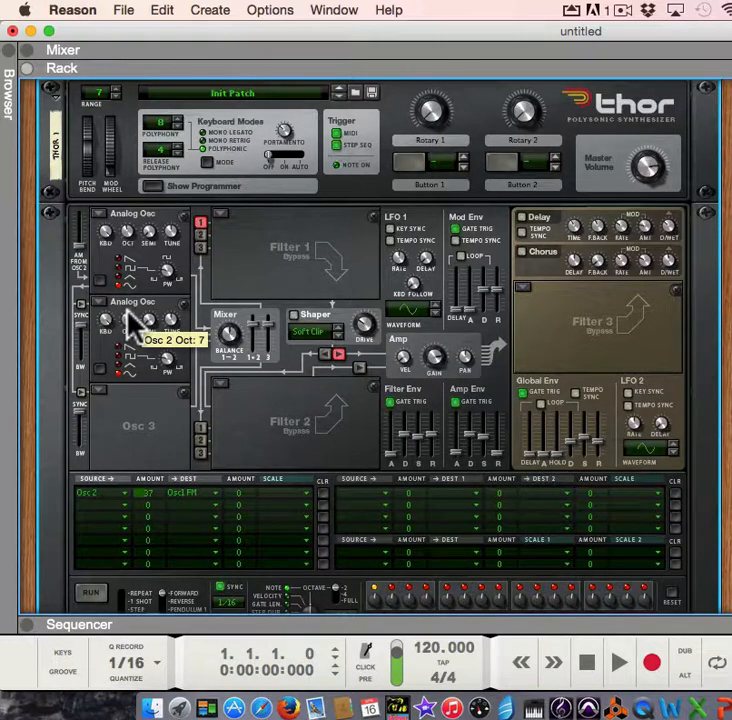
mouse_move(146, 326)
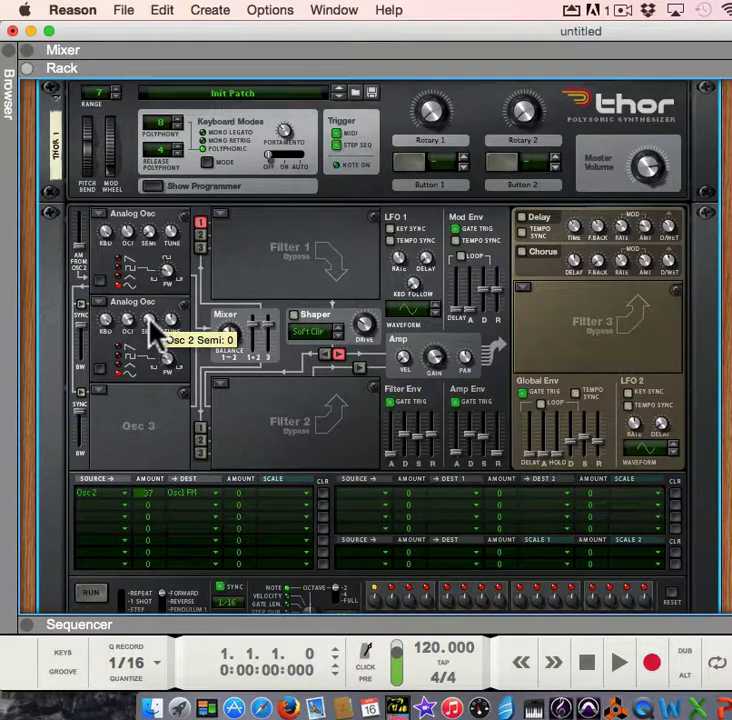
mouse_move(147, 316)
mouse_down()
mouse_move(152, 281)
mouse_move(160, 315)
mouse_up()
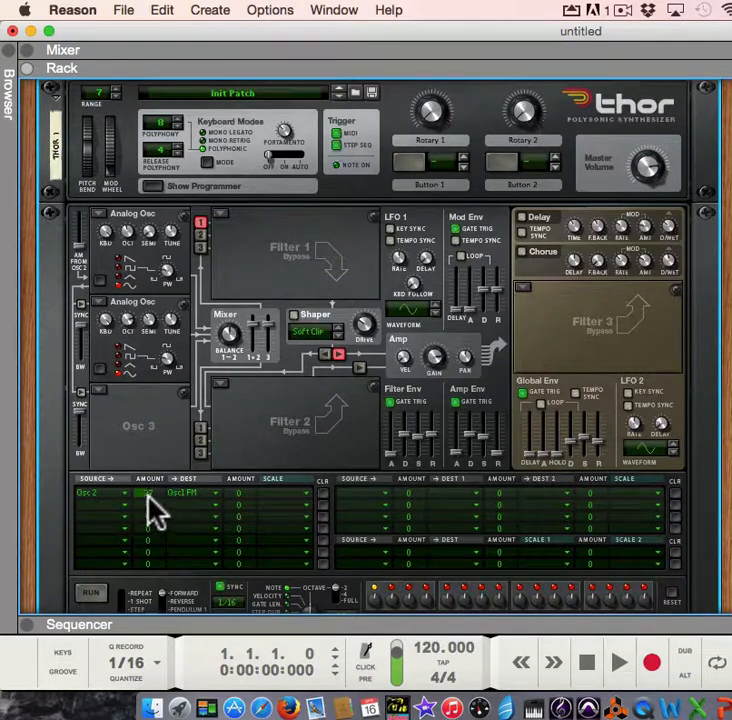
Set the first modulation row's FM amount to 65 and lengthen the Amp Env release.
mouse_move(147, 495)
mouse_down()
mouse_move(148, 487)
mouse_move(152, 495)
mouse_move(159, 489)
mouse_up()
drag(497, 462, 501, 441)
Check the Osc 1 destination options in the first modulation row and switch on the Chorus effect.
click(522, 250)
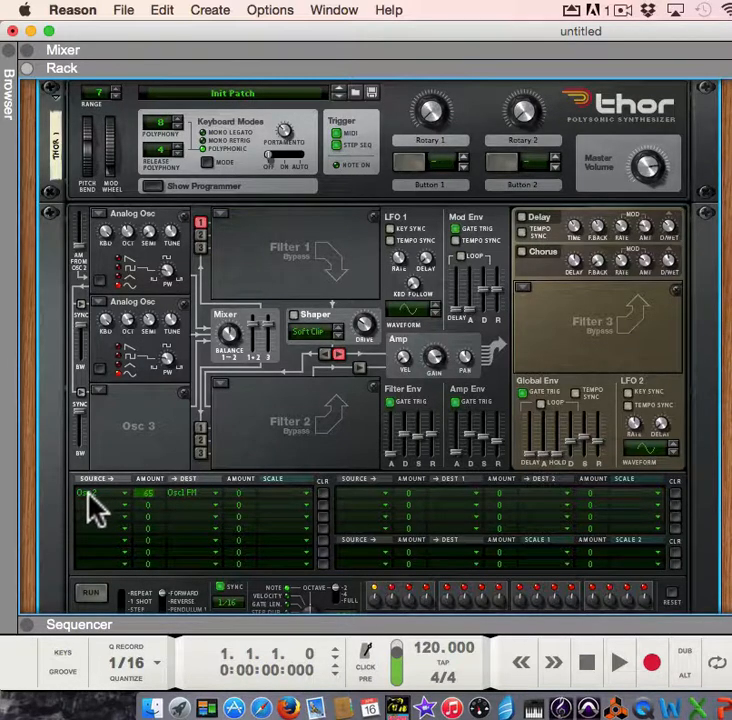
click(185, 494)
mouse_move(187, 494)
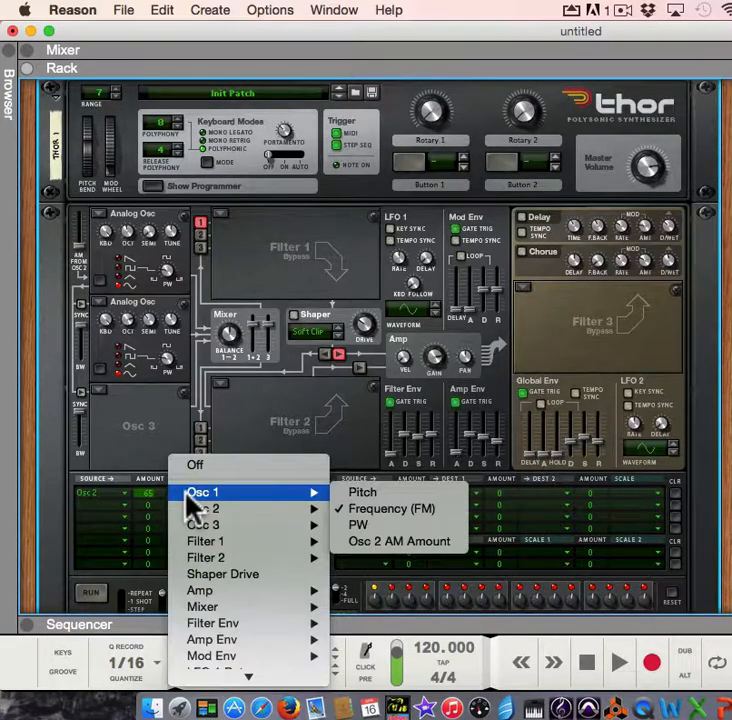
click(186, 498)
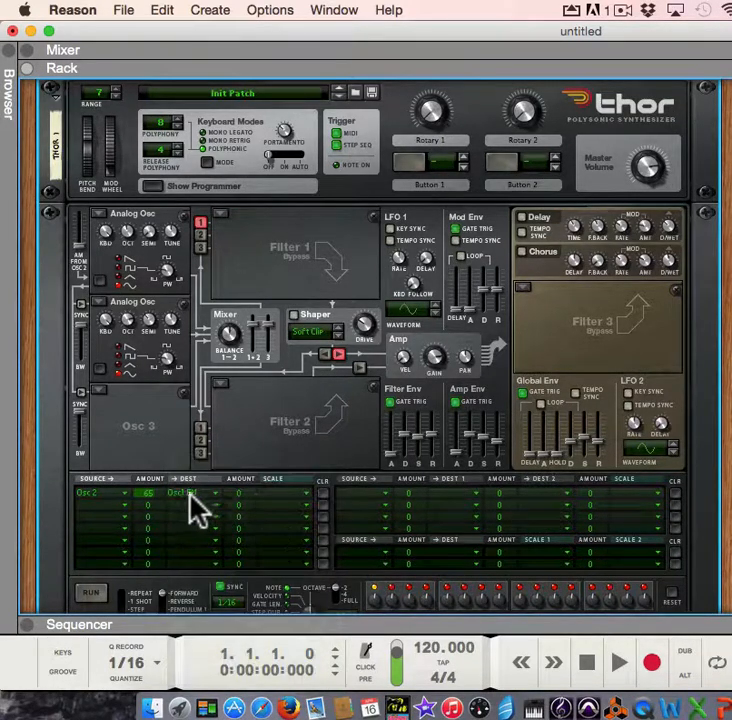
click(521, 252)
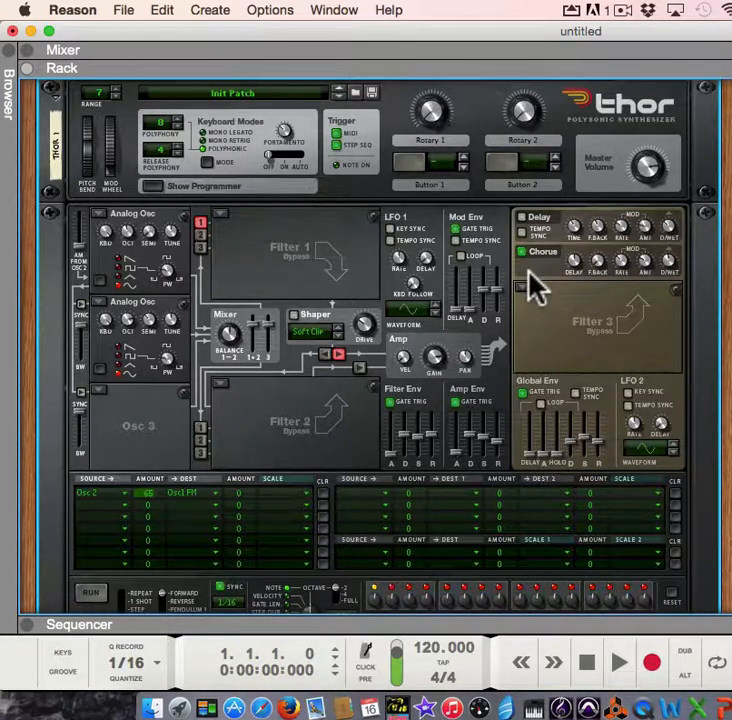